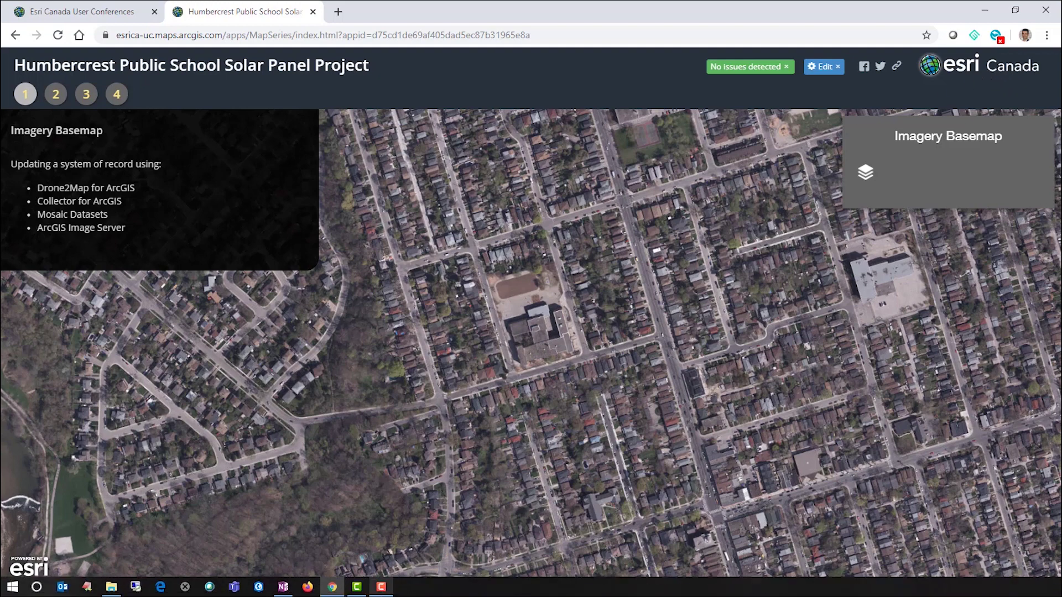
Drag Esri_Canada_Logo.png from File Explorer into a new browser tab, then go back to the Humbercrest story
click(111, 589)
drag(461, 237, 361, 11)
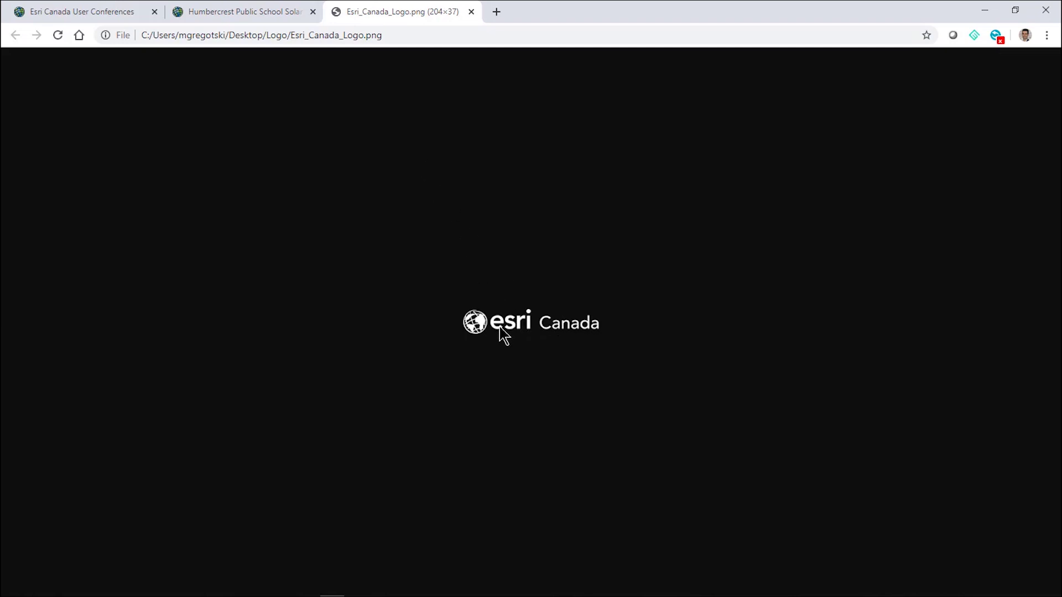
click(246, 9)
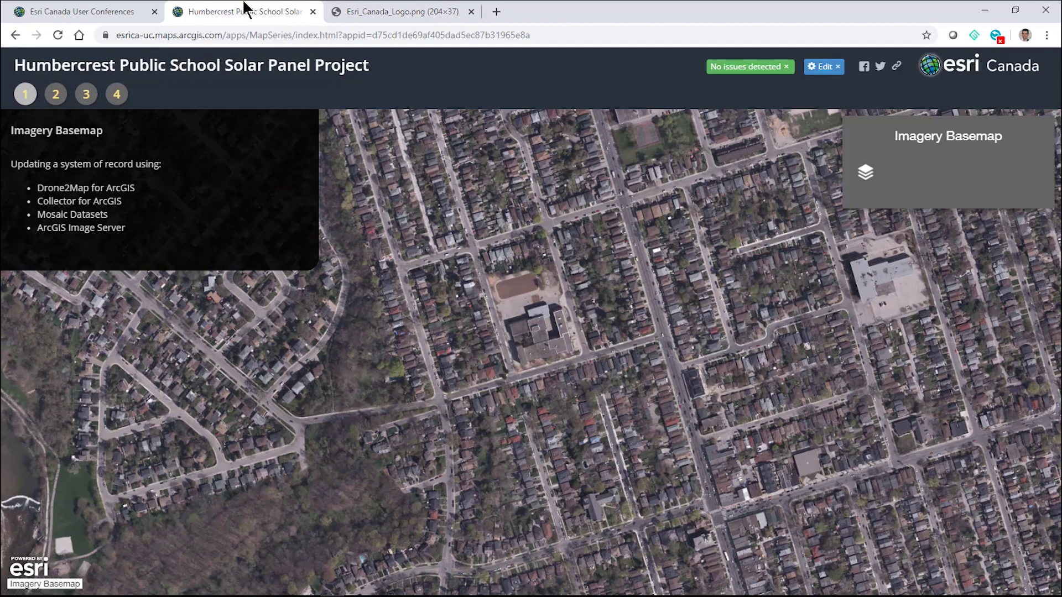
In edit mode, try the upload-logo option under Settings > Header, then cancel without applying
click(822, 68)
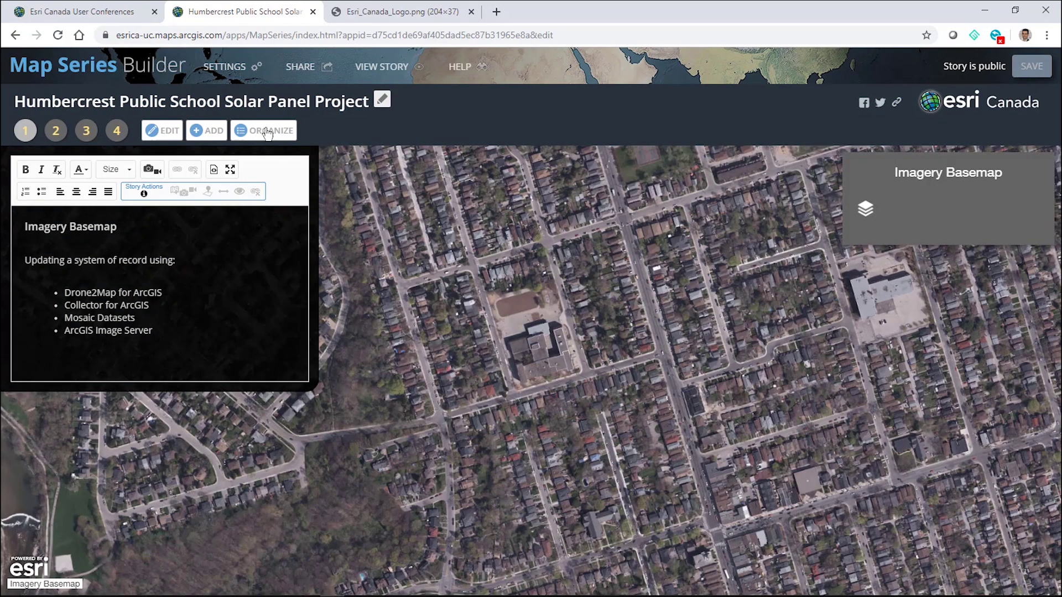
click(229, 66)
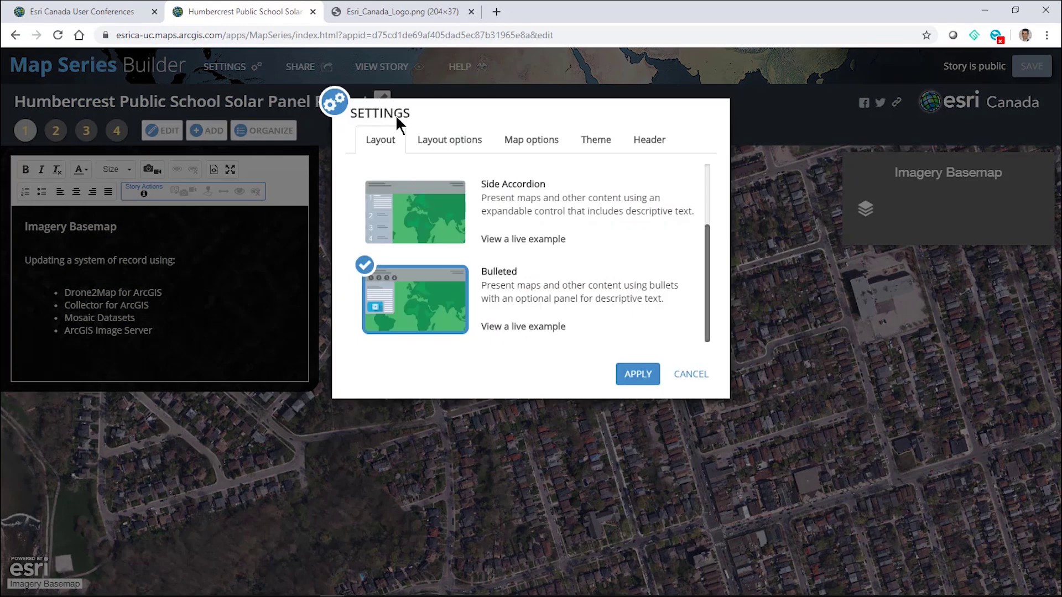
click(656, 142)
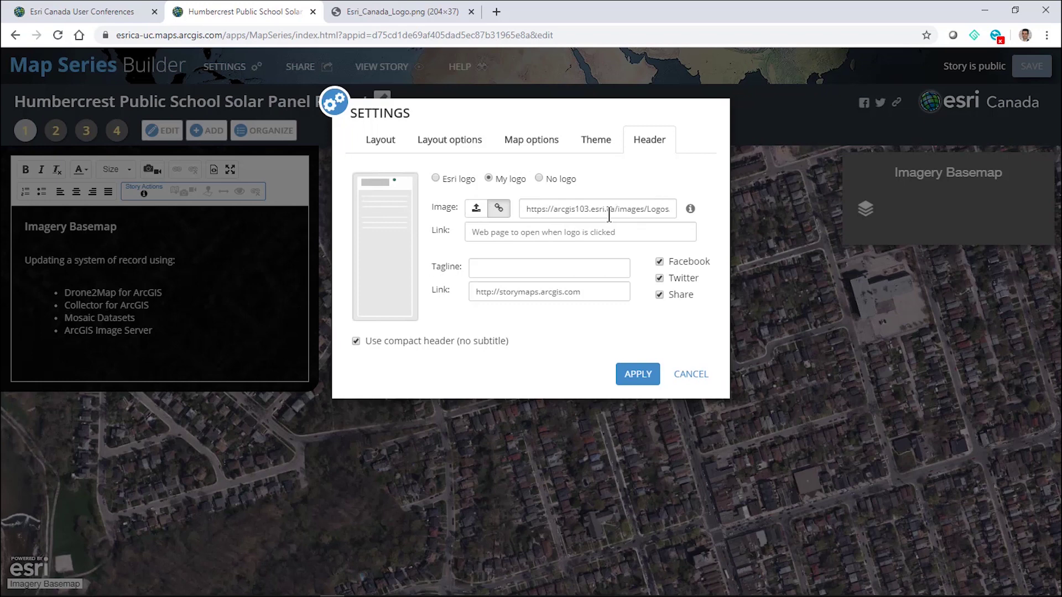
click(477, 216)
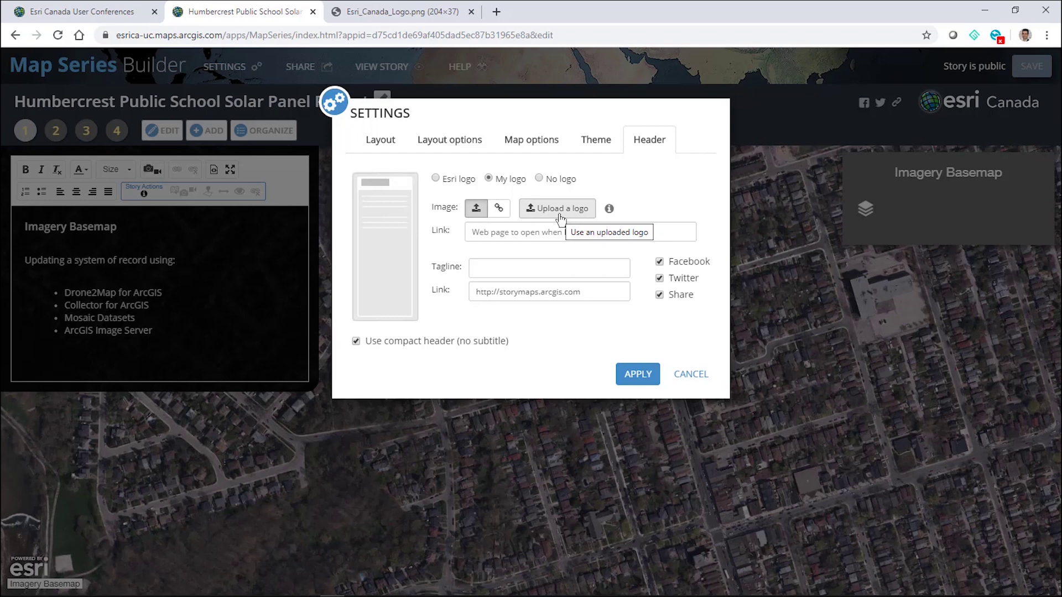
click(696, 379)
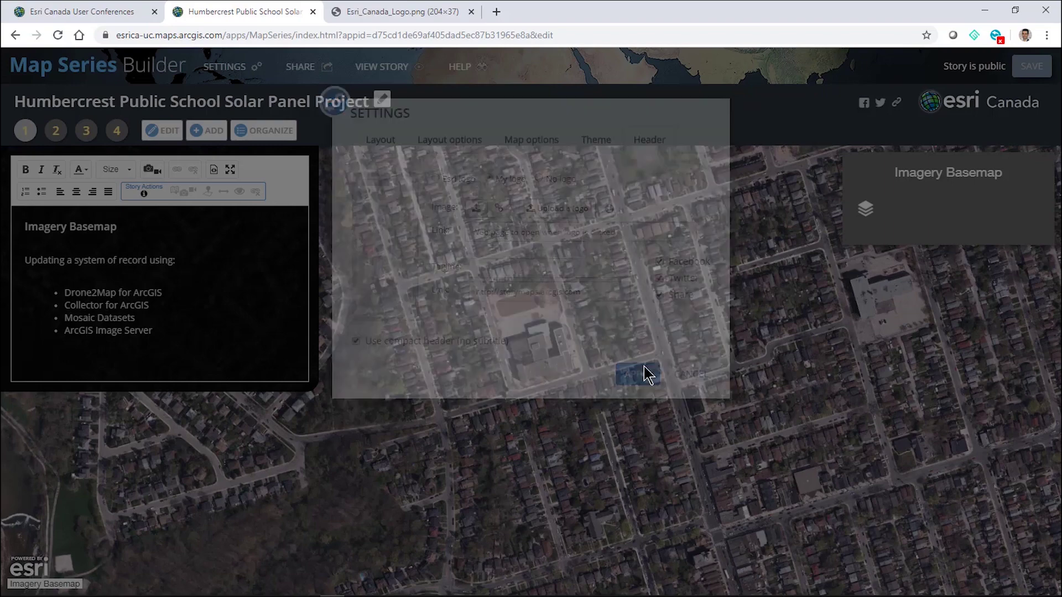
Go to Organization > Settings on the Esri Canada User Conferences site and scroll to the Shared Theme logo fields
click(79, 10)
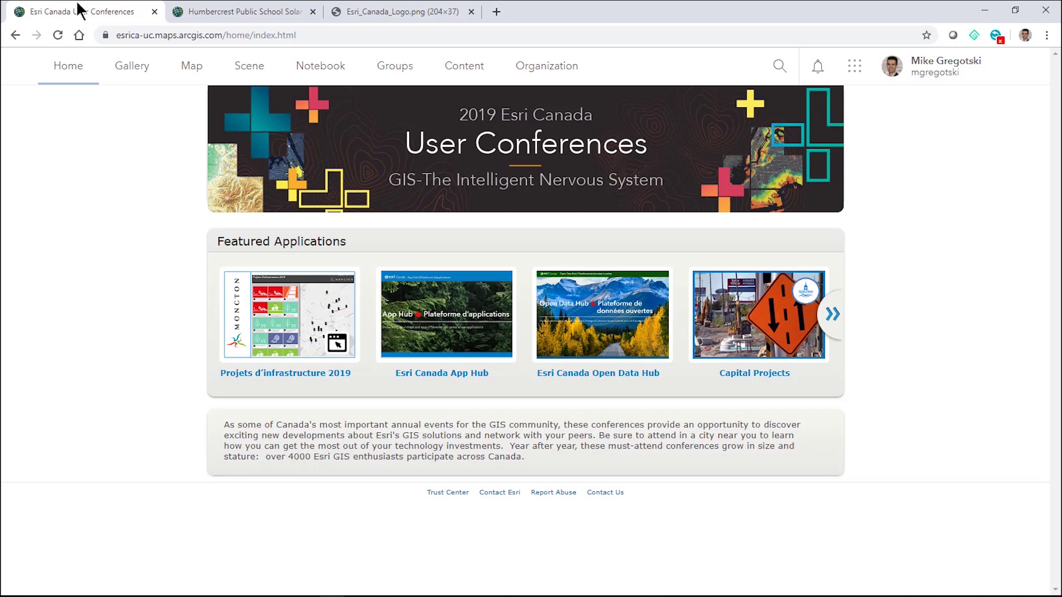
click(531, 66)
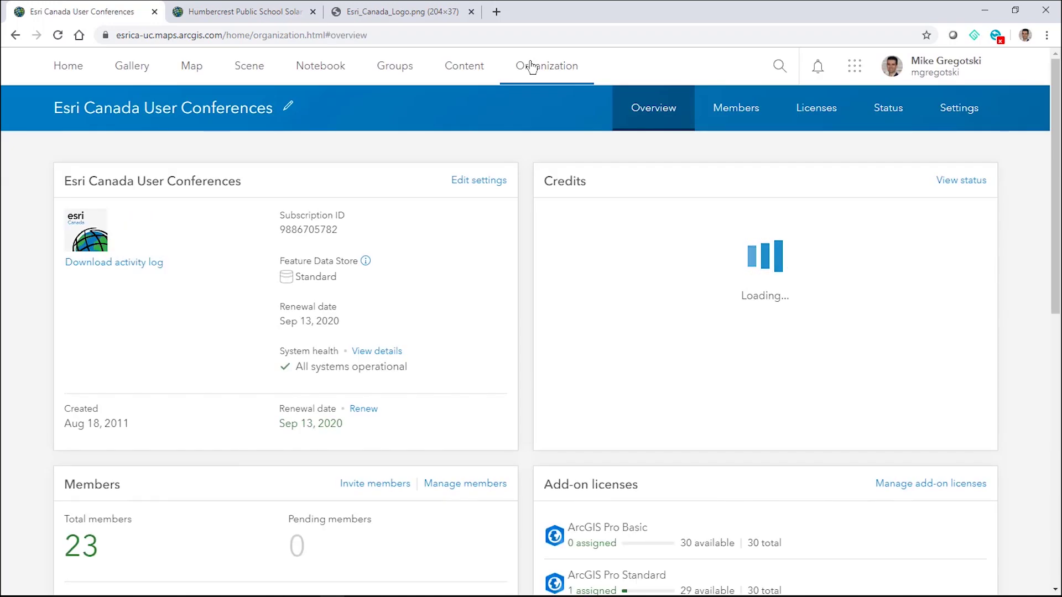
click(950, 109)
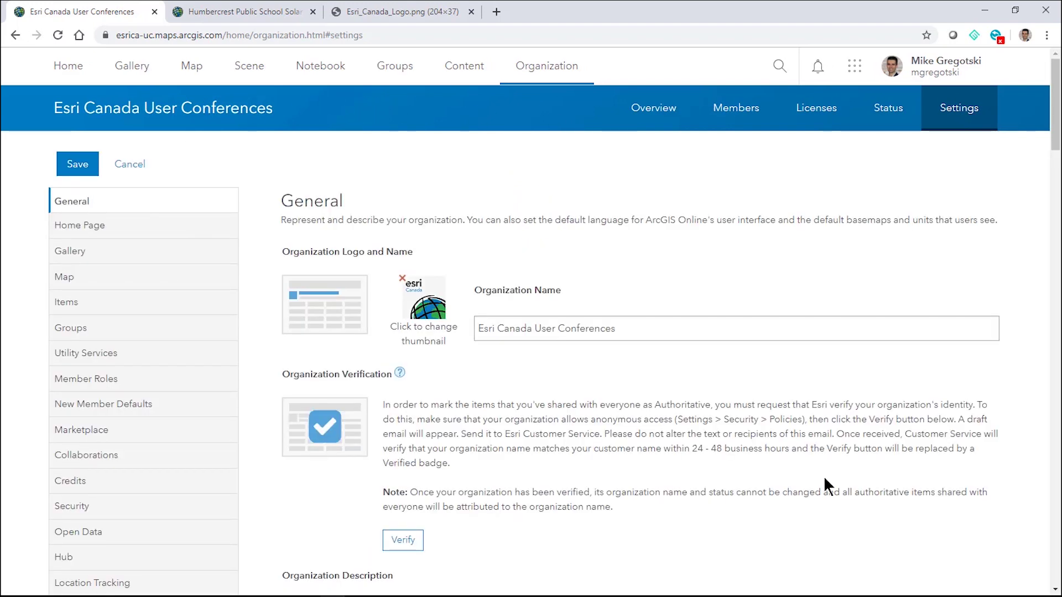
scroll(818, 475, down, 15)
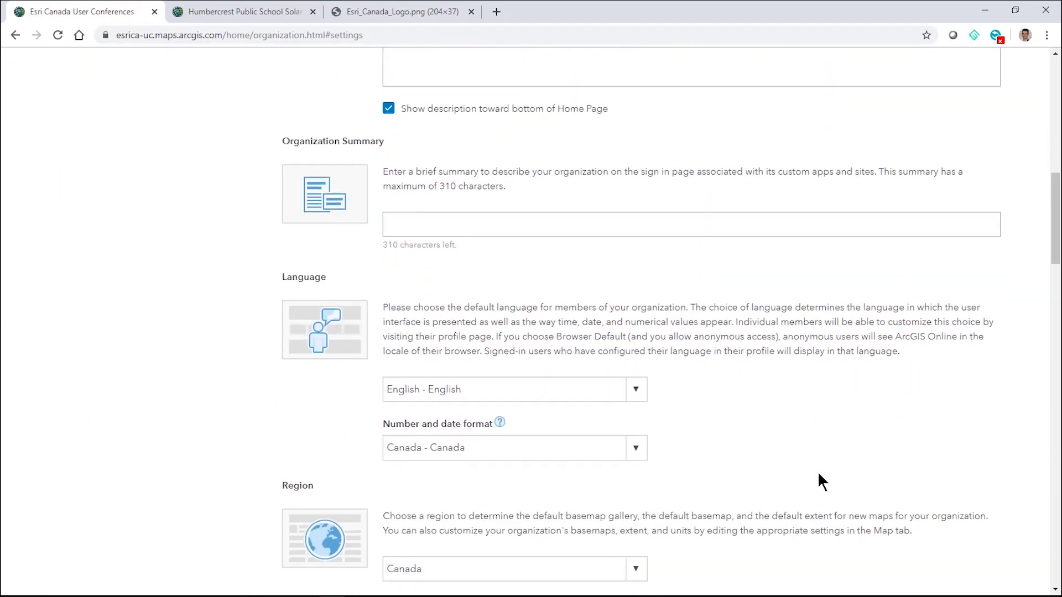
scroll(818, 471, down, 12)
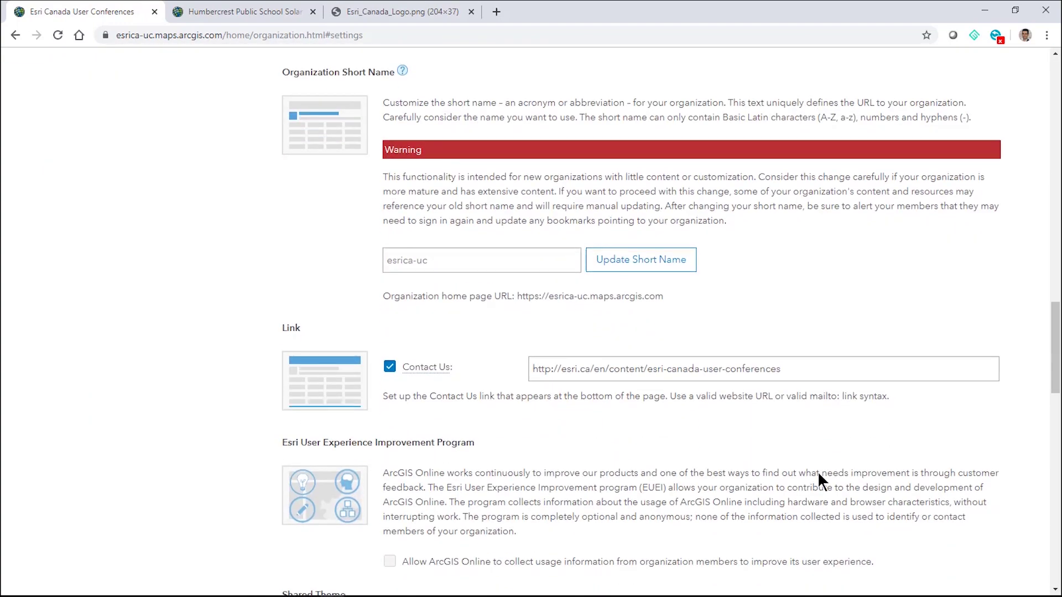
scroll(818, 471, down, 12)
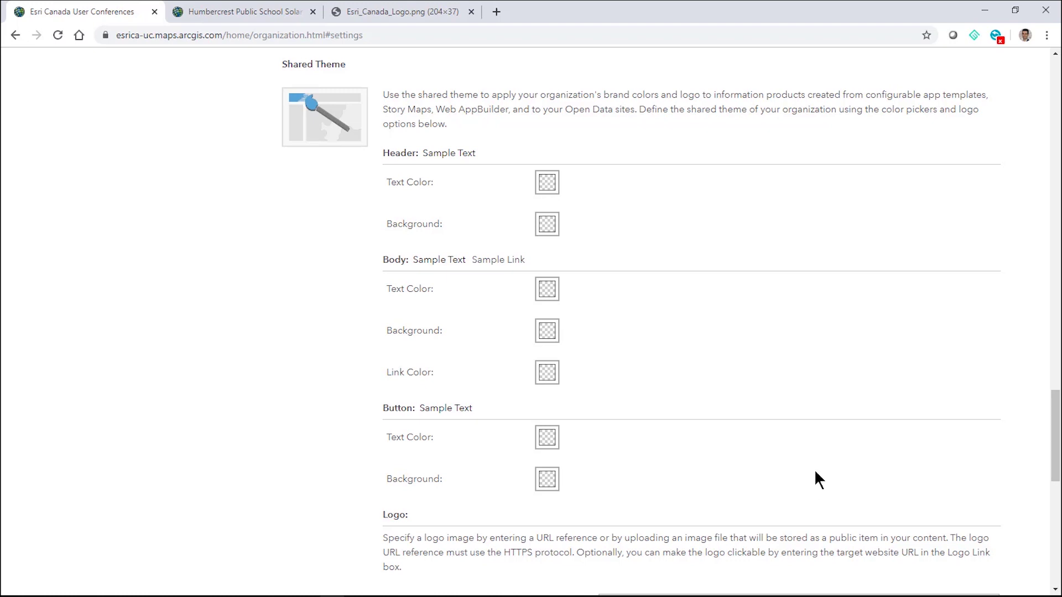
scroll(815, 472, down, 6)
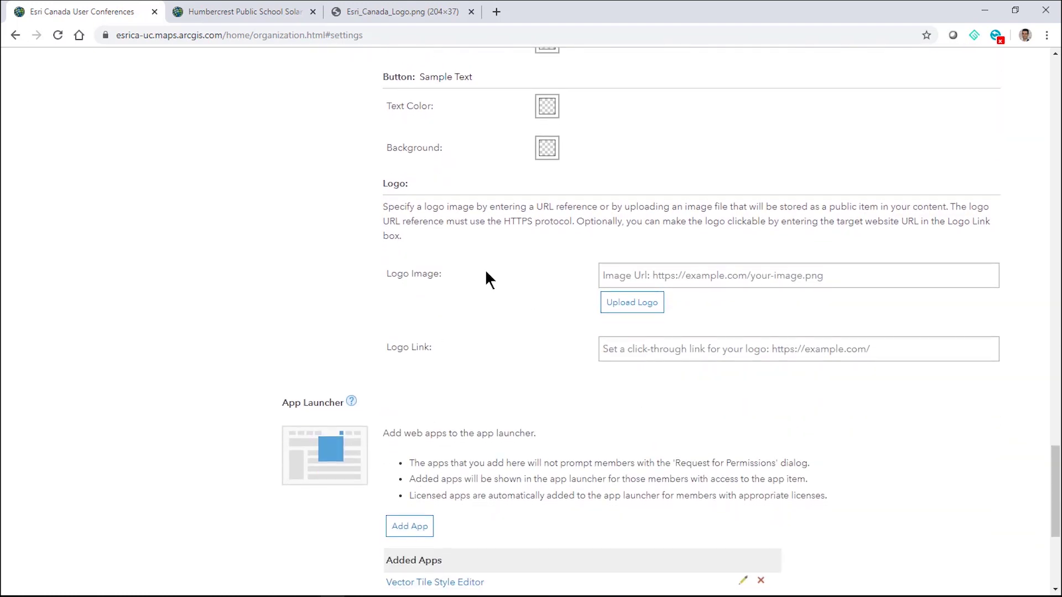
Upload Esri_Canada_Logo.png as the Shared Theme logo image
click(398, 191)
click(636, 304)
click(316, 138)
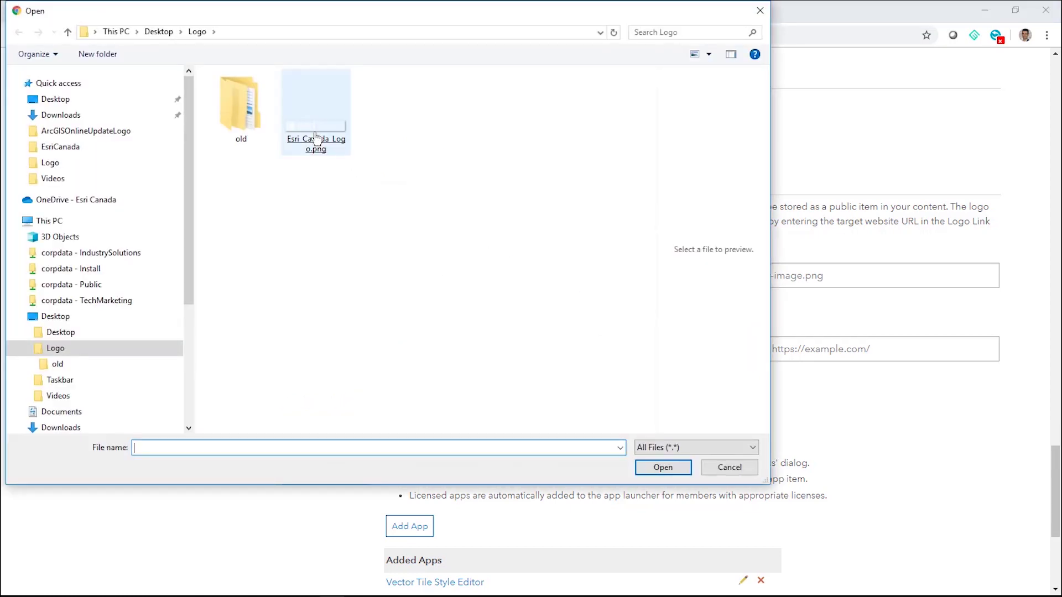
double_click(317, 138)
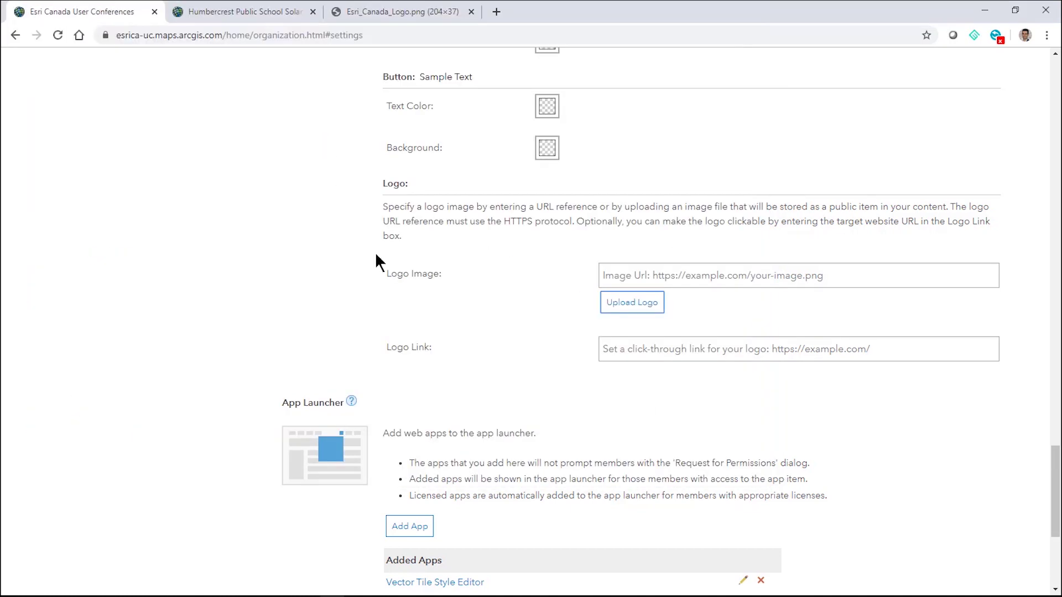
scroll(250, 332, down, 2)
scroll(250, 343, down, 3)
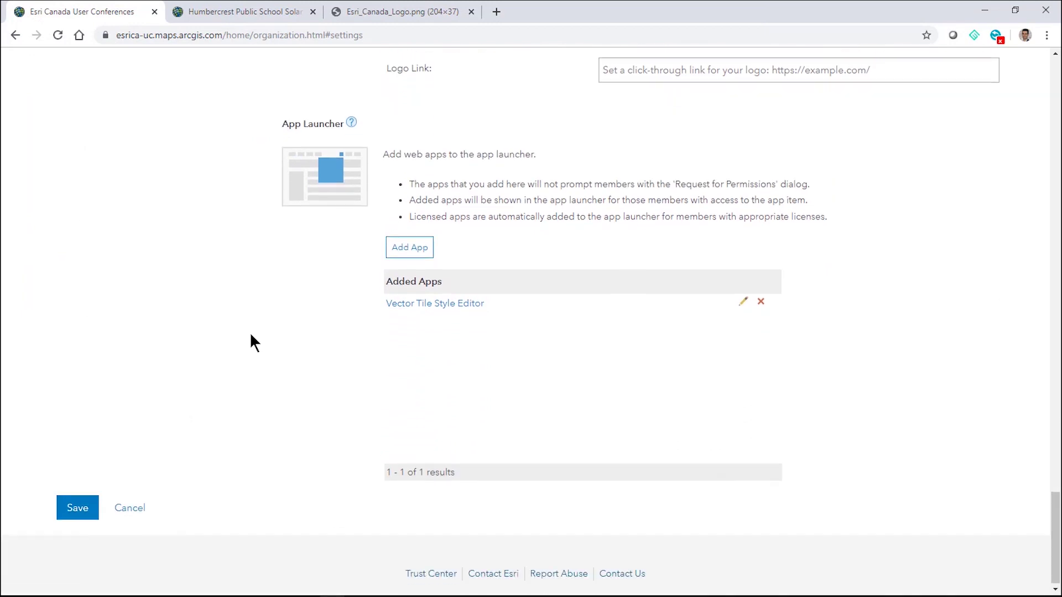
Save the organization settings and scroll back to the top of the page
click(76, 515)
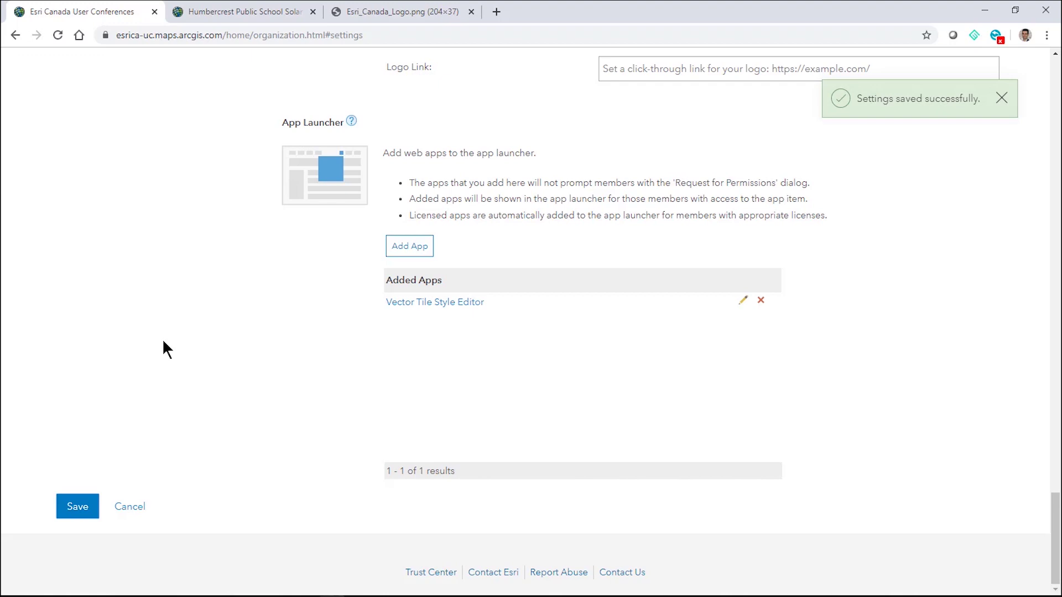
scroll(162, 338, up, 5)
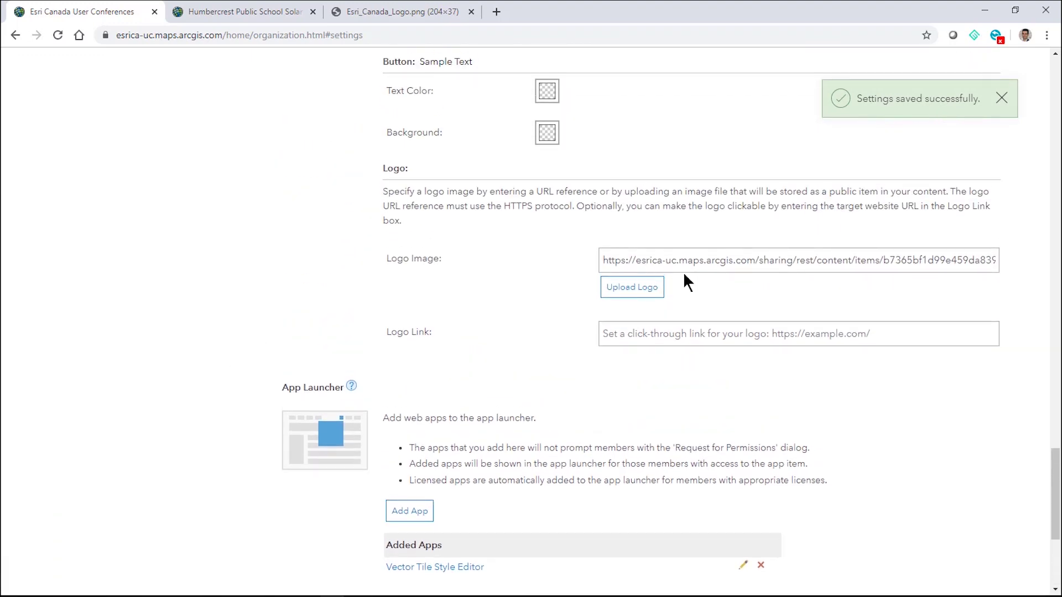
scroll(356, 211, up, 10)
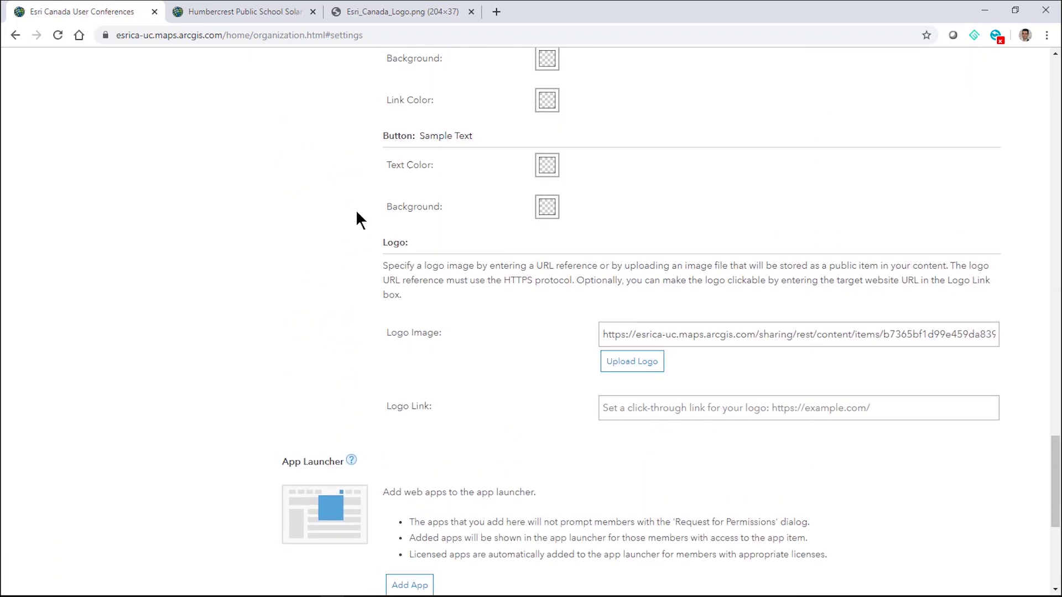
scroll(357, 212, up, 15)
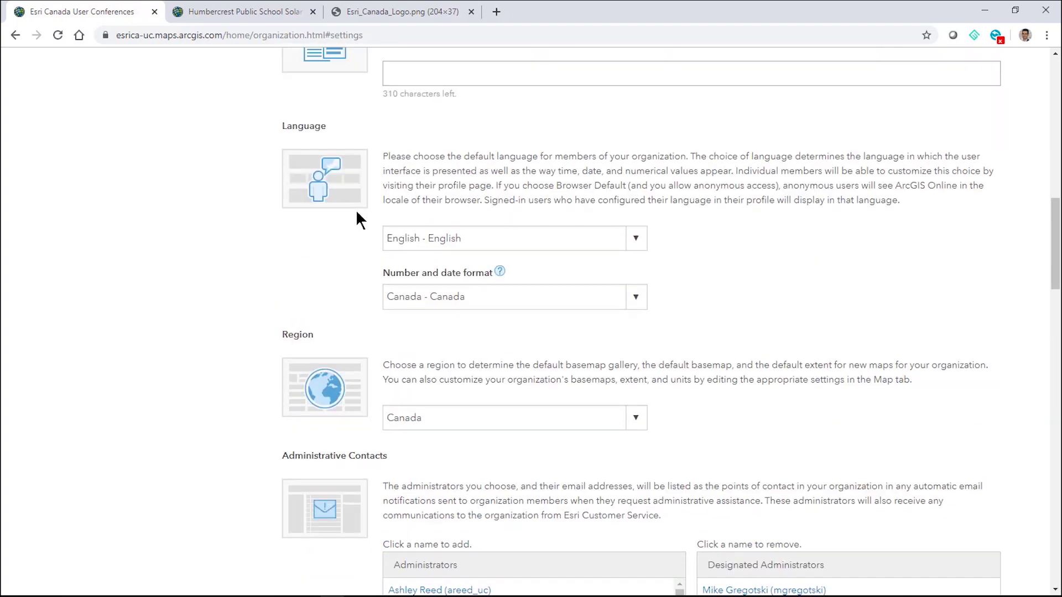
scroll(356, 211, up, 10)
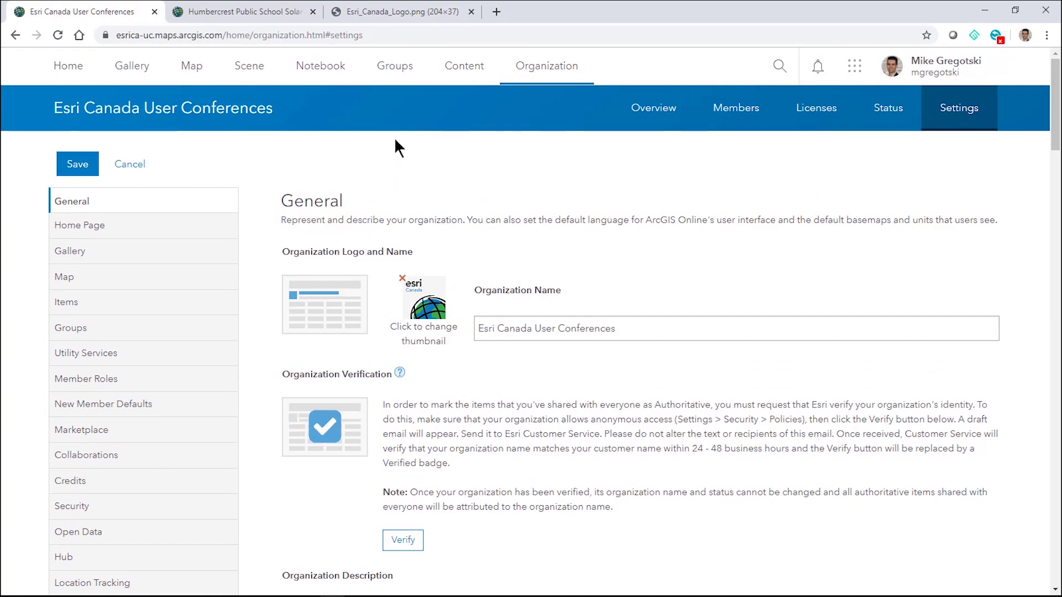
Open the Shared Theme Logo item from Content and copy its URL
click(464, 65)
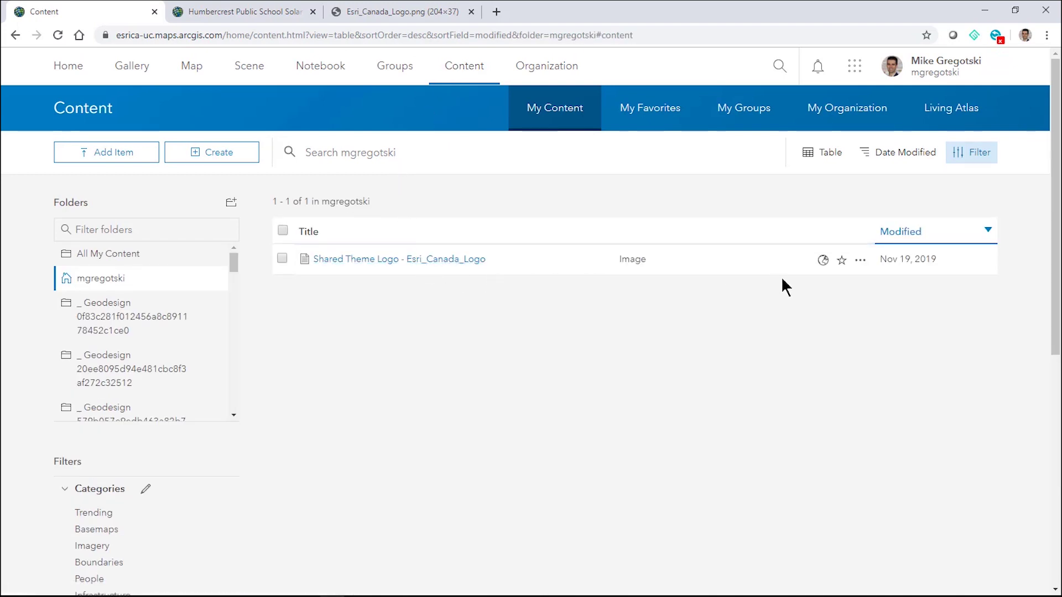
mouse_move(824, 263)
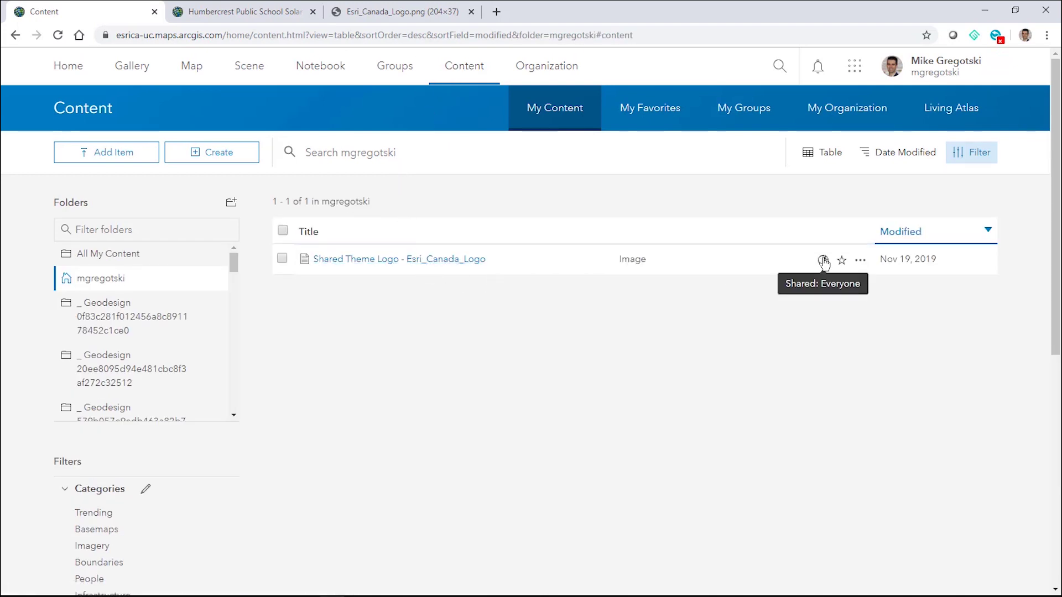
click(441, 260)
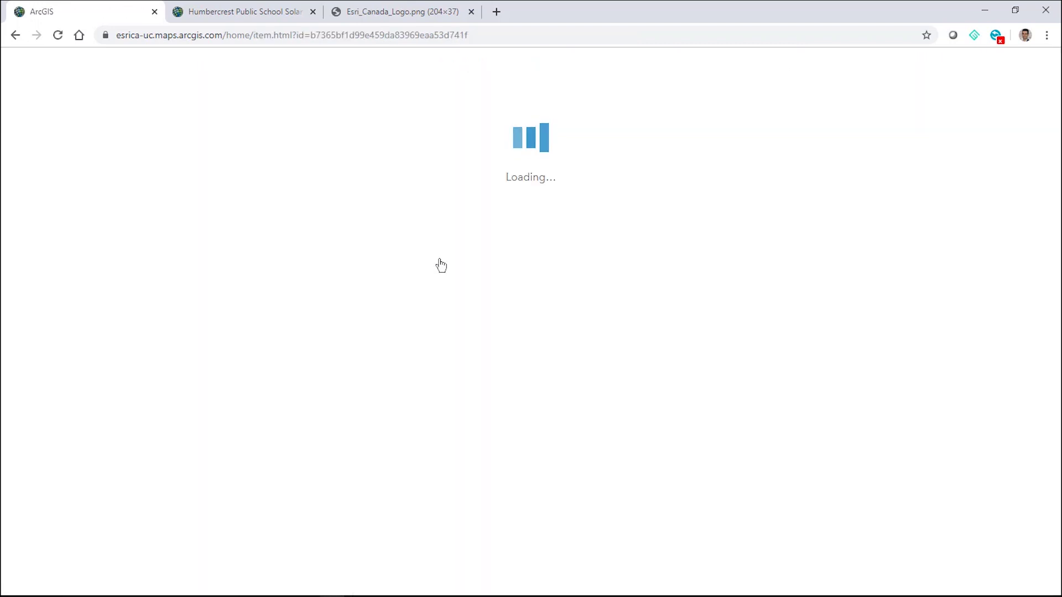
scroll(638, 310, down, 8)
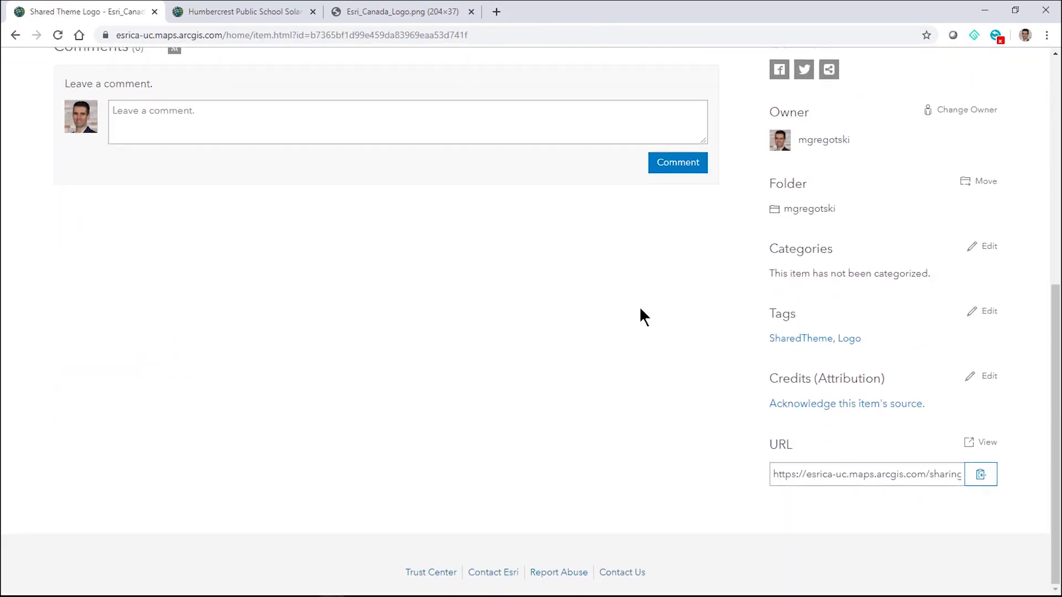
click(980, 474)
Load the copied item URL in a new tab and compare it with the local Esri_Canada_Logo.png
click(500, 12)
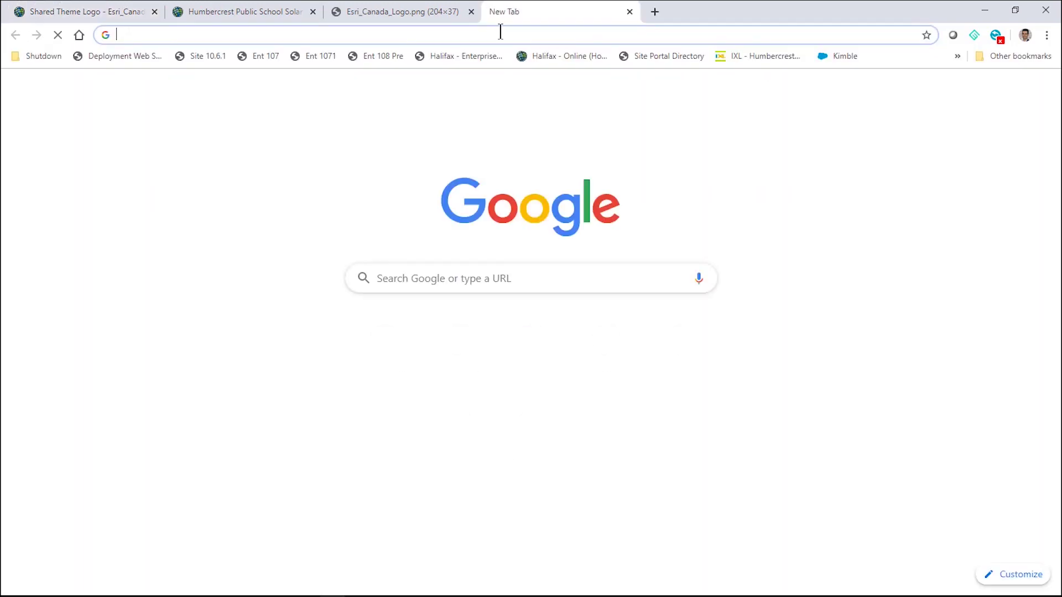
key(ctrl+v)
key(Return)
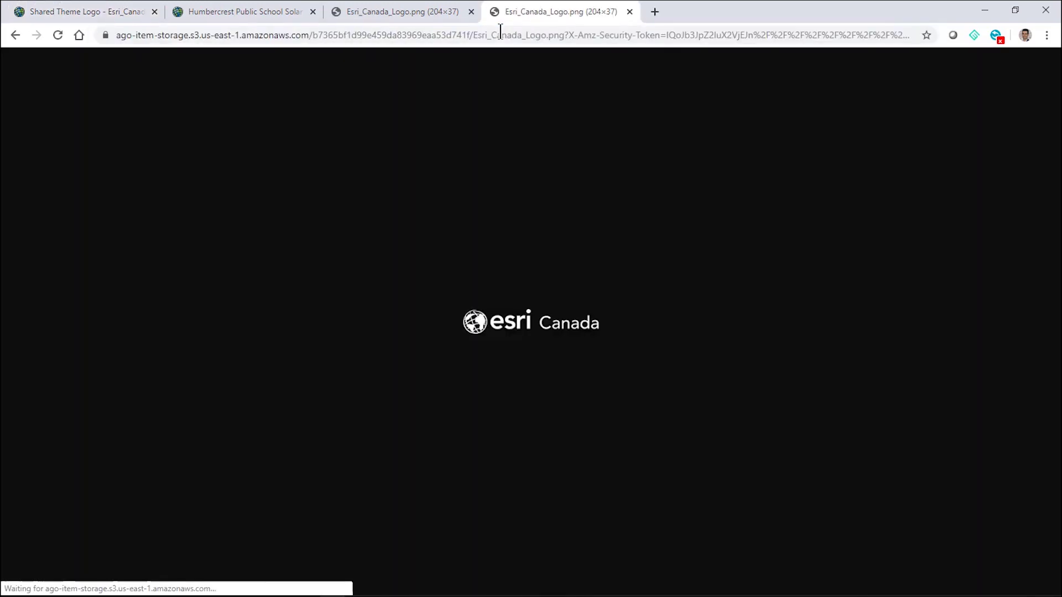
click(254, 11)
click(395, 12)
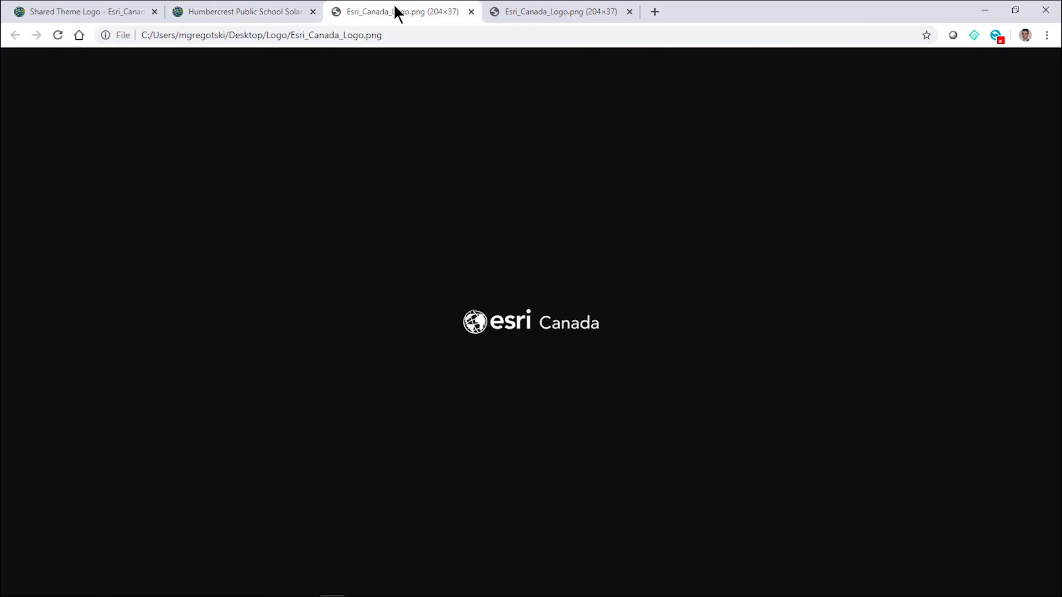
click(525, 14)
click(108, 11)
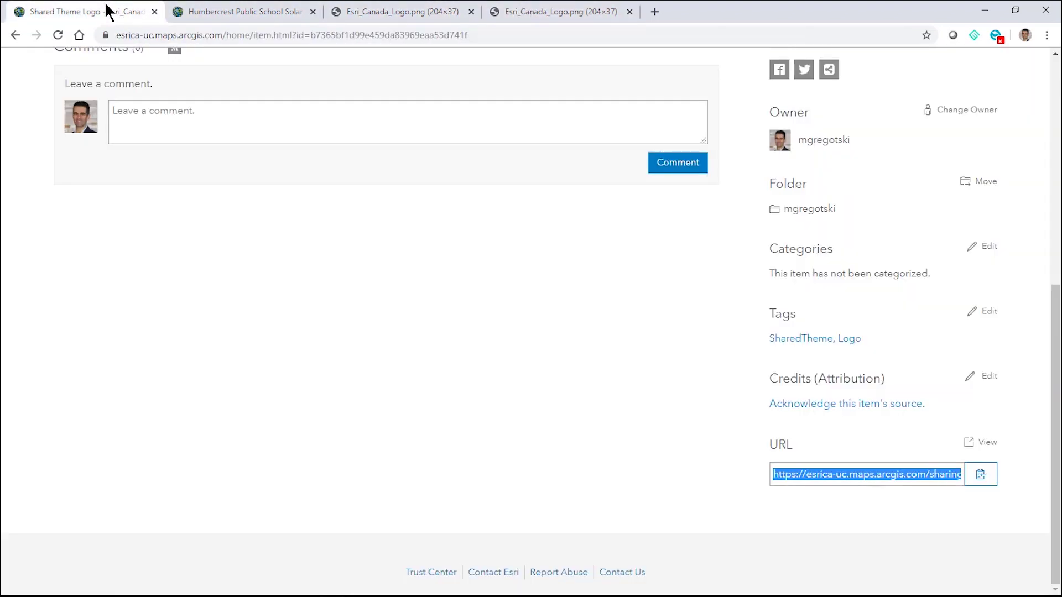
Check the Shared Theme Logo item's settings, with delete protection enabled, then return to the story builder
scroll(642, 327, up, 8)
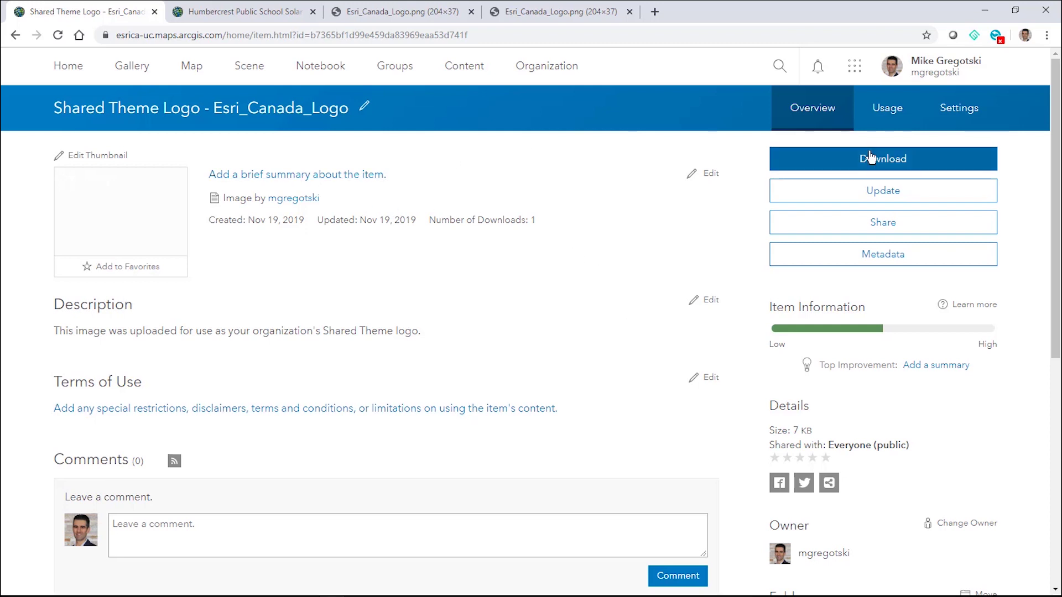
click(961, 108)
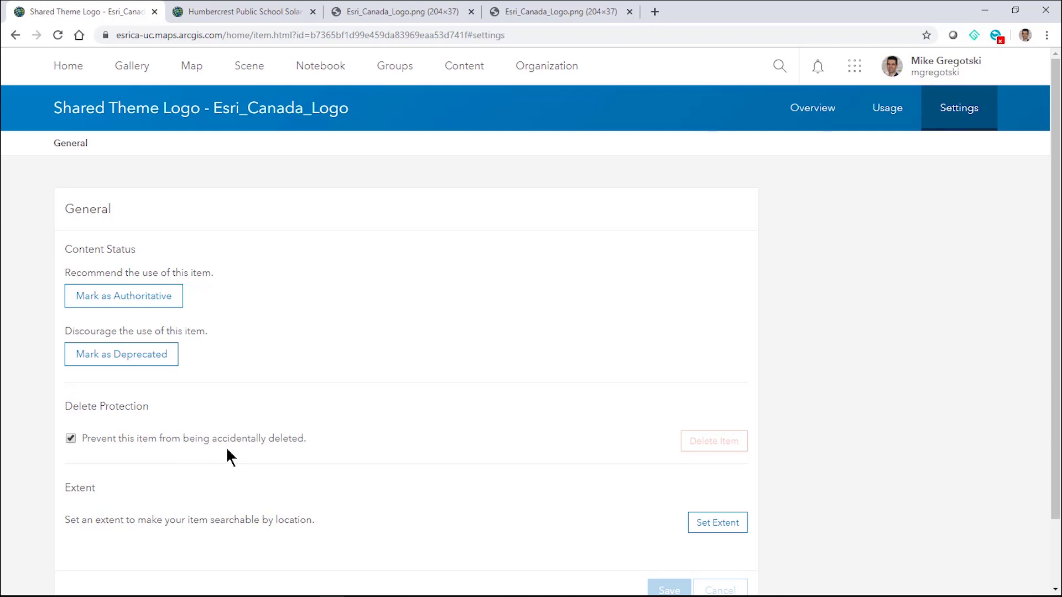
click(231, 13)
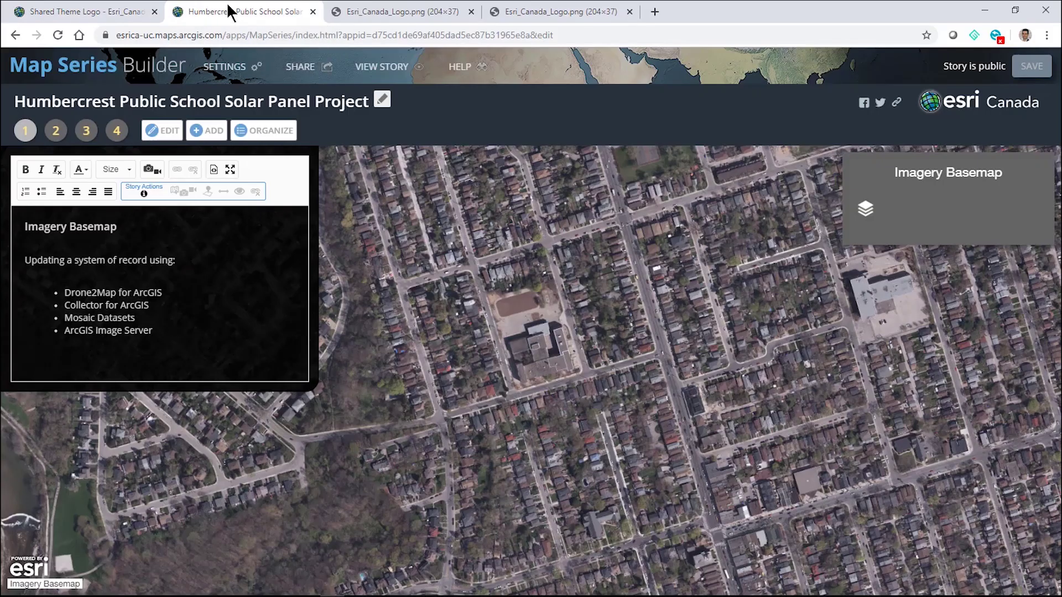
click(58, 35)
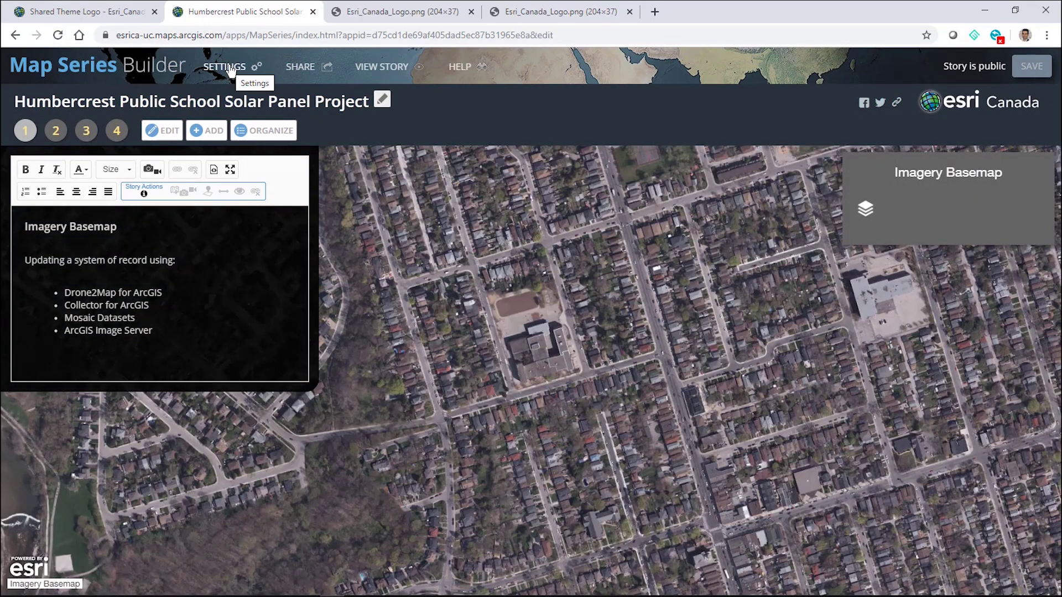
click(231, 69)
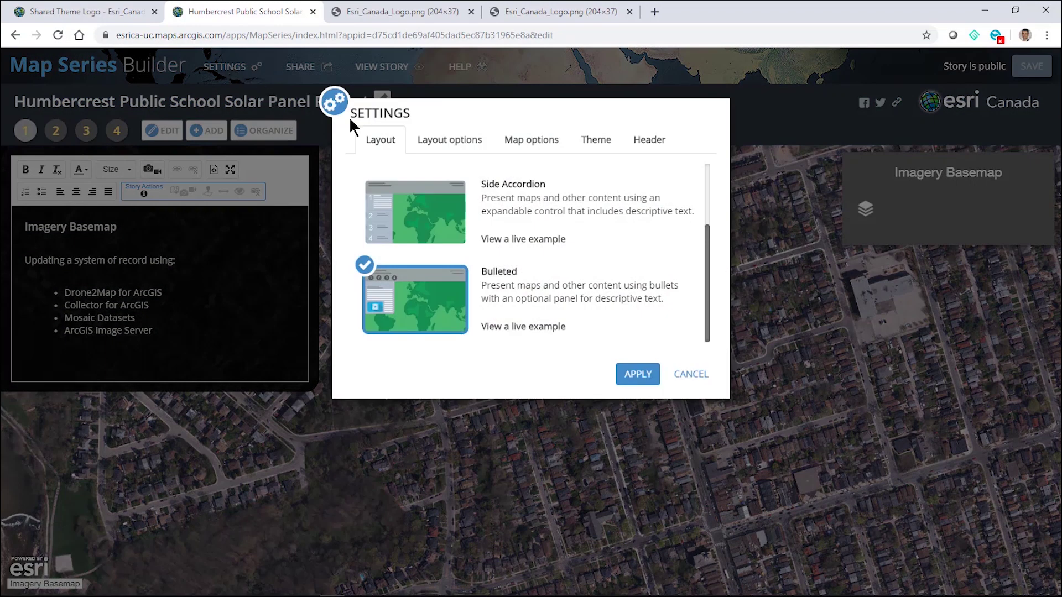
click(646, 144)
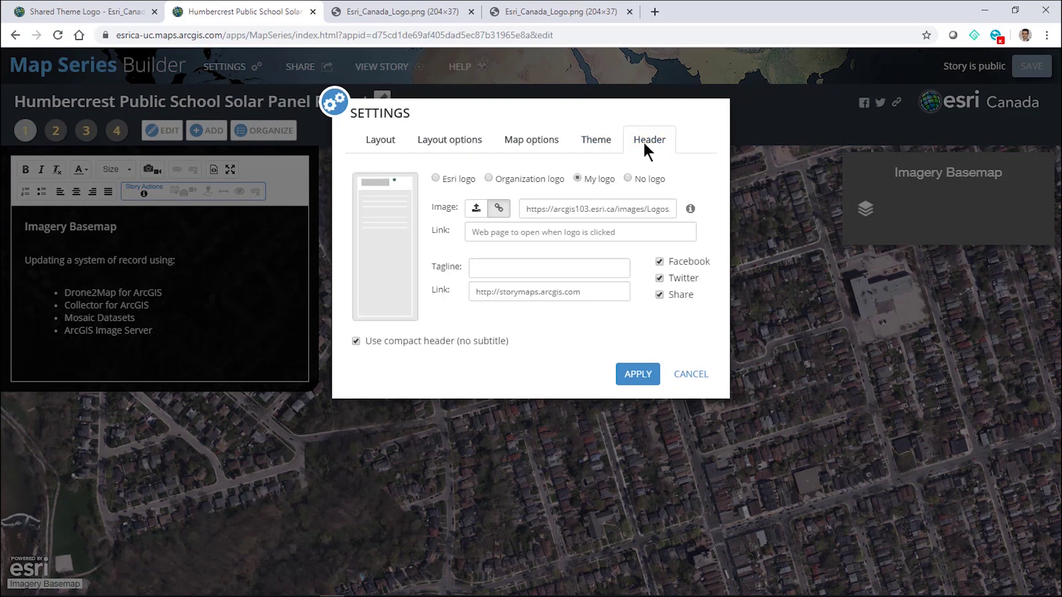
click(489, 178)
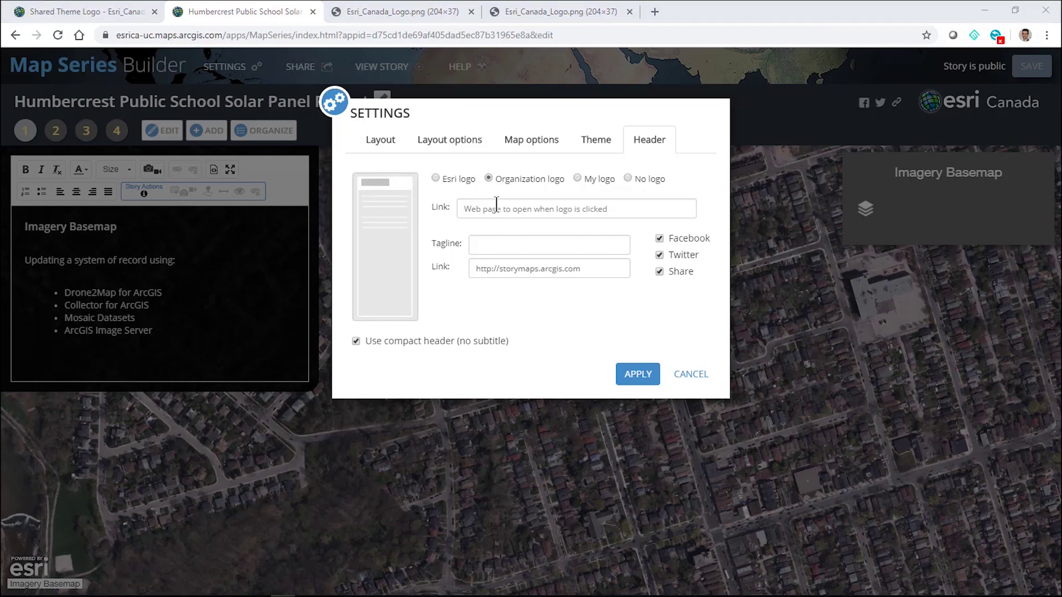
click(496, 203)
key(ctrl+v)
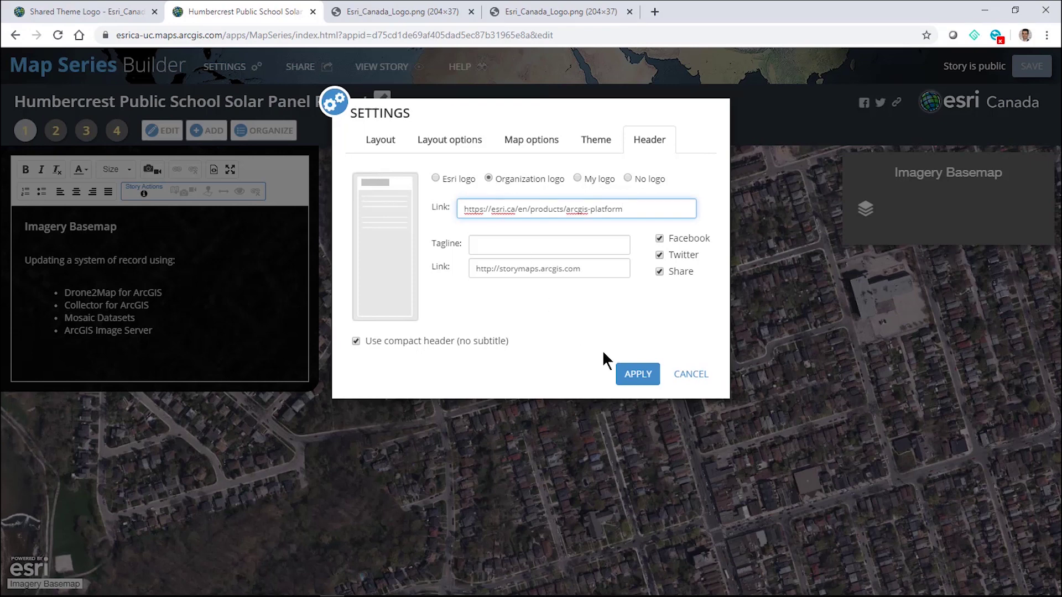
click(654, 374)
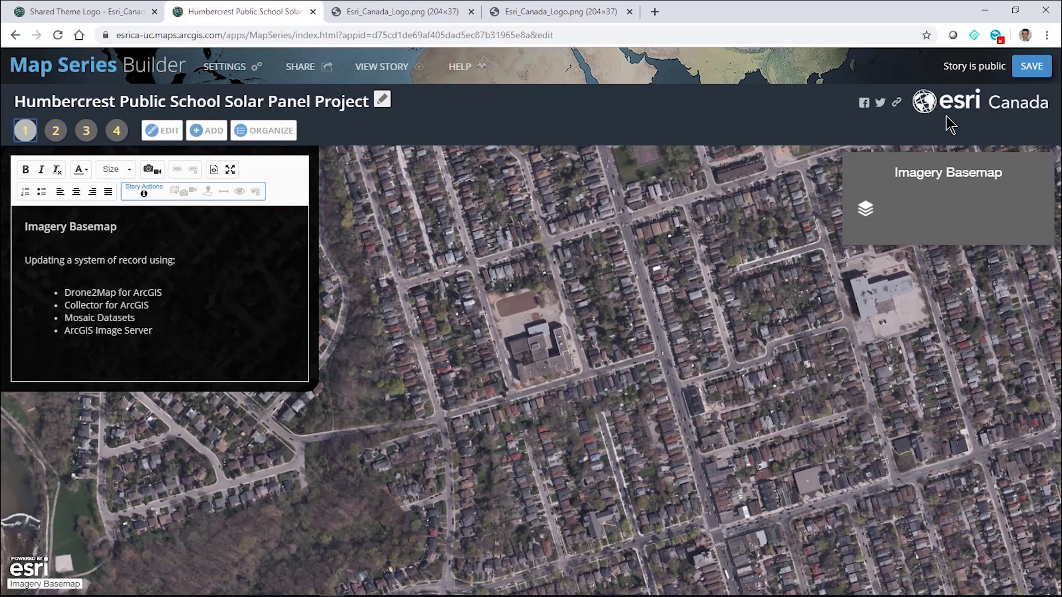
Save the story, view it live, and confirm the header logo opens the esri.ca ArcGIS Platform page
click(1032, 67)
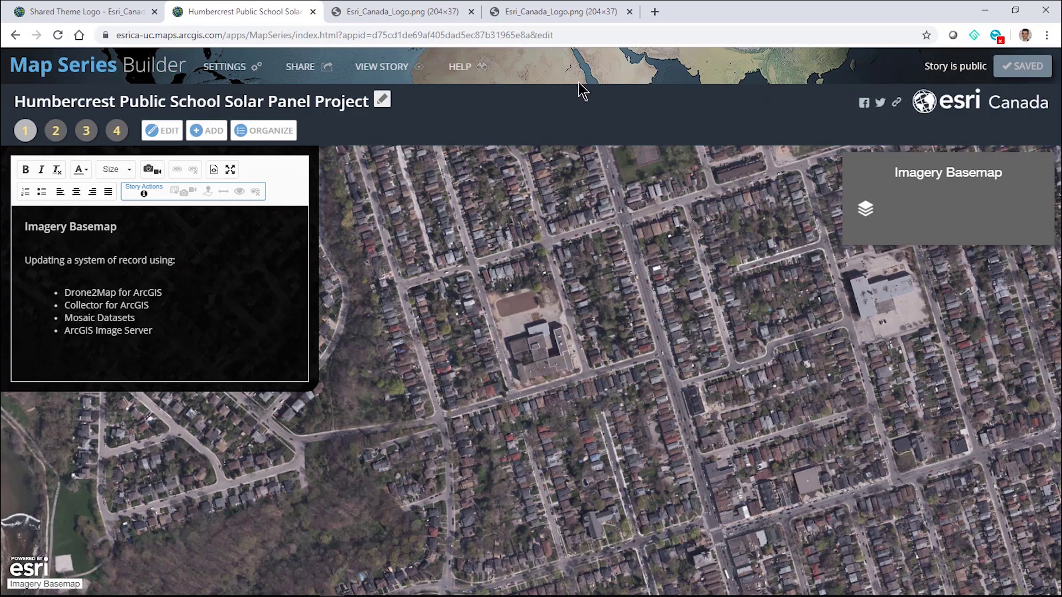
click(382, 67)
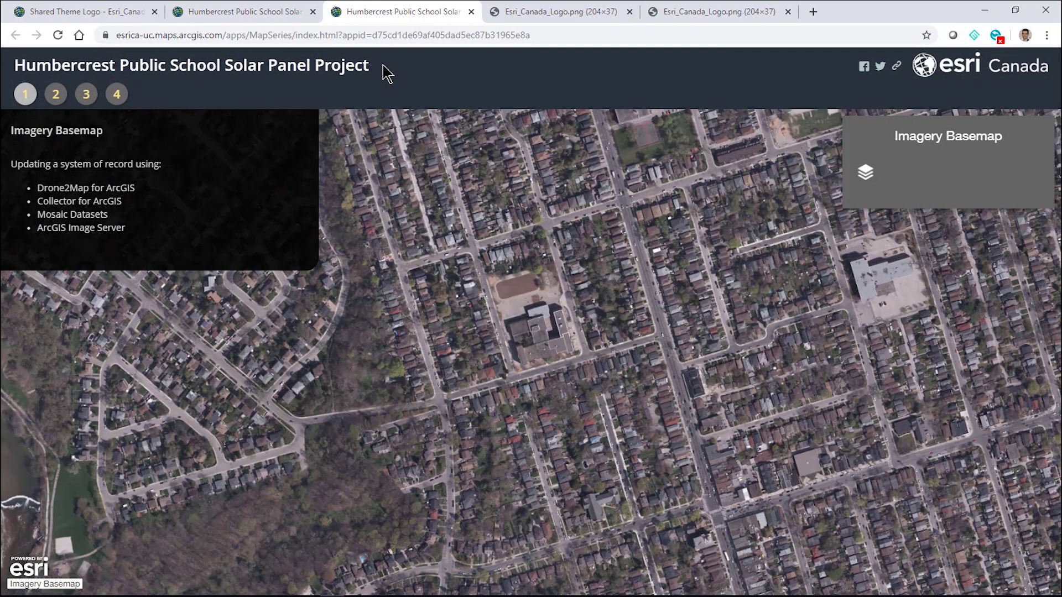
click(982, 74)
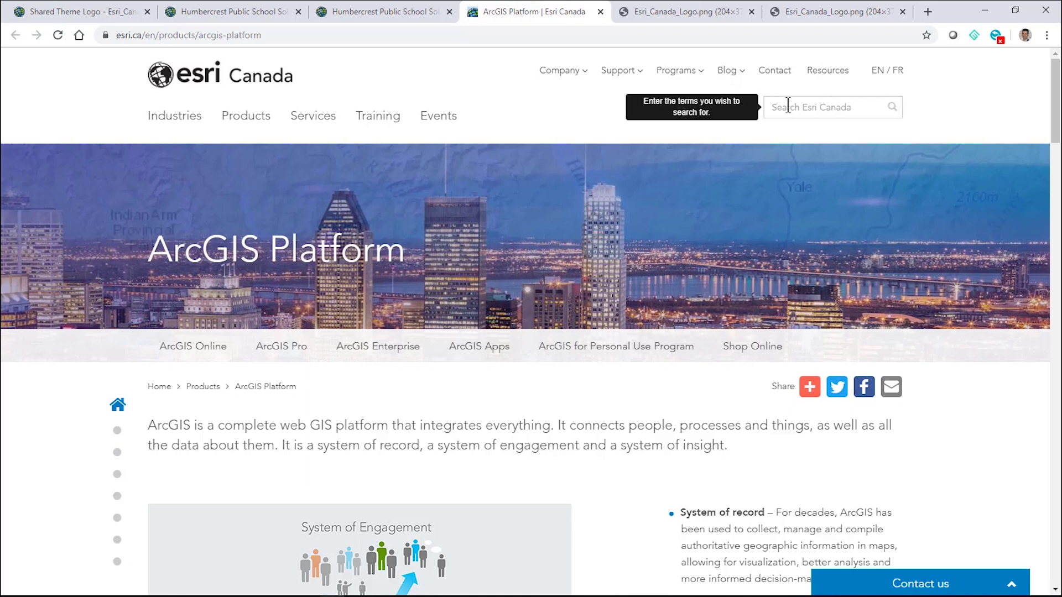
click(248, 11)
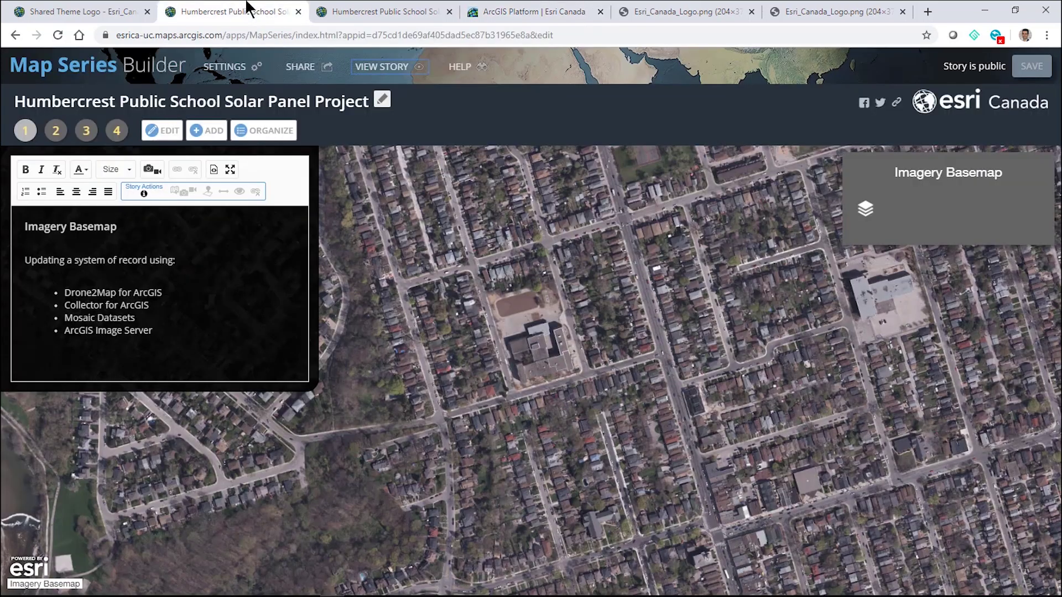